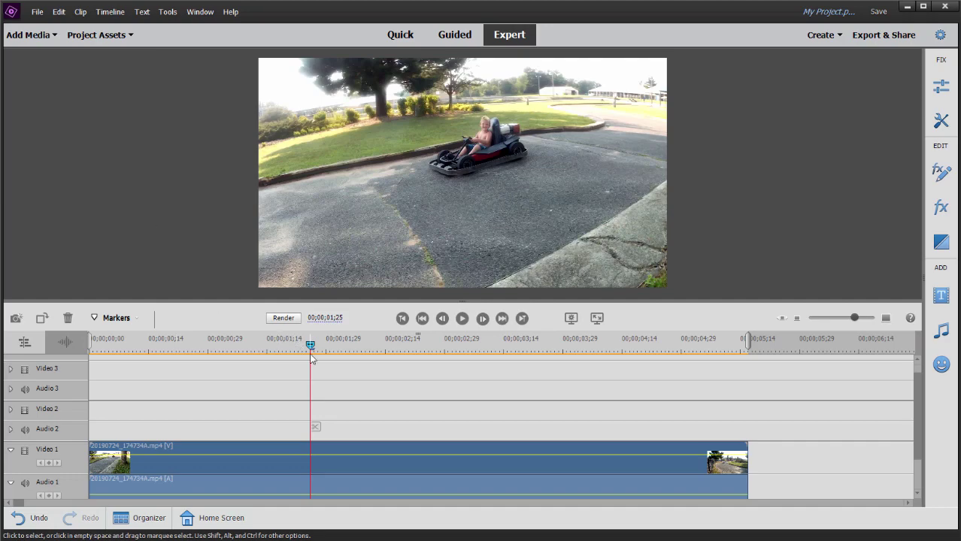
Step: Place Arrow.png from Project Assets on Video 2 at about 2 seconds and scrub to check the red arrow
drag(310, 348, 319, 391)
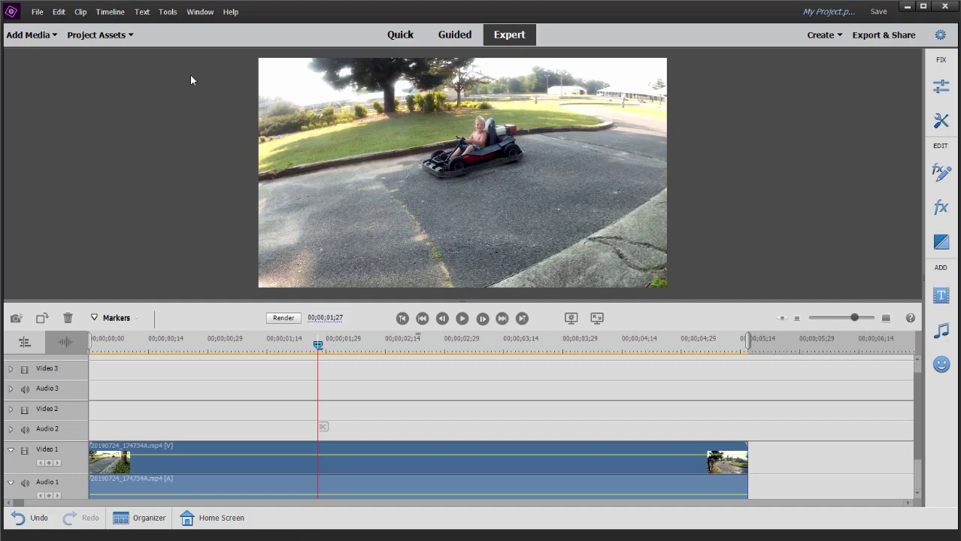
click(96, 35)
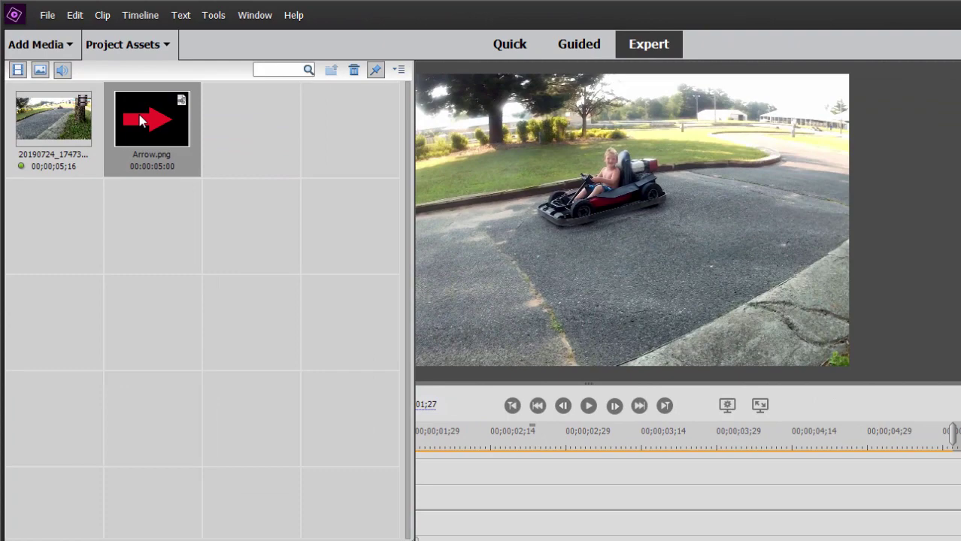
drag(139, 122, 375, 419)
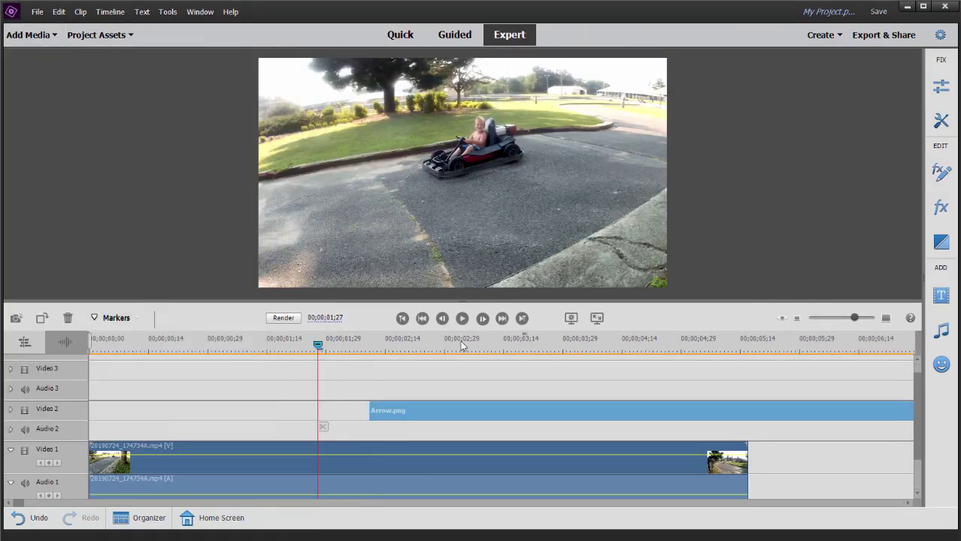
click(459, 340)
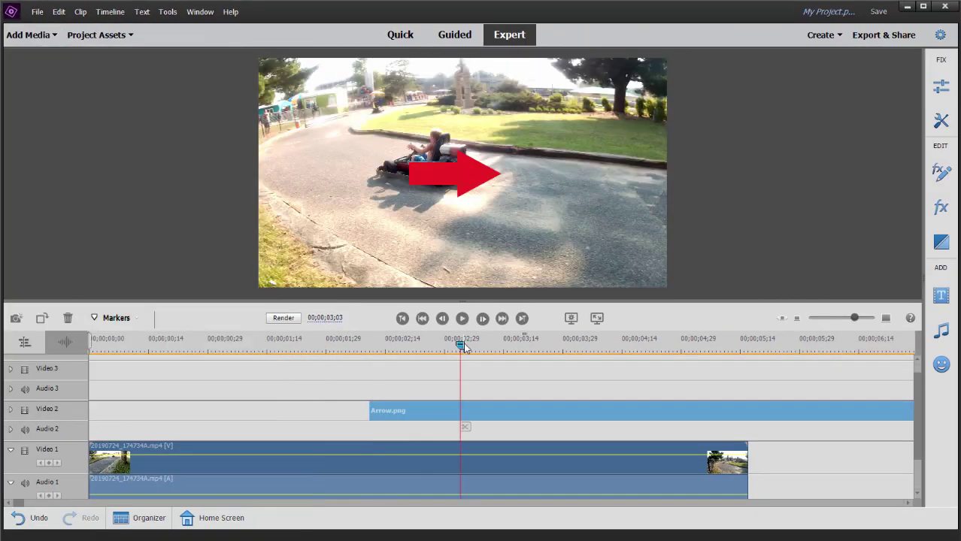
drag(463, 342, 530, 350)
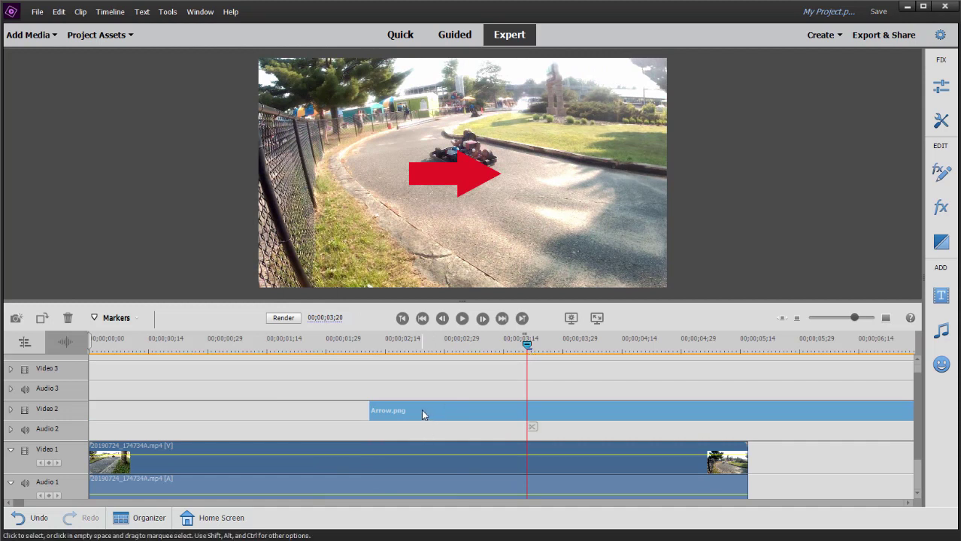
Step: Delete the Arrow.png clip and insert a 5-second freeze frame of the boy at 00;00;01;28
key(Delete)
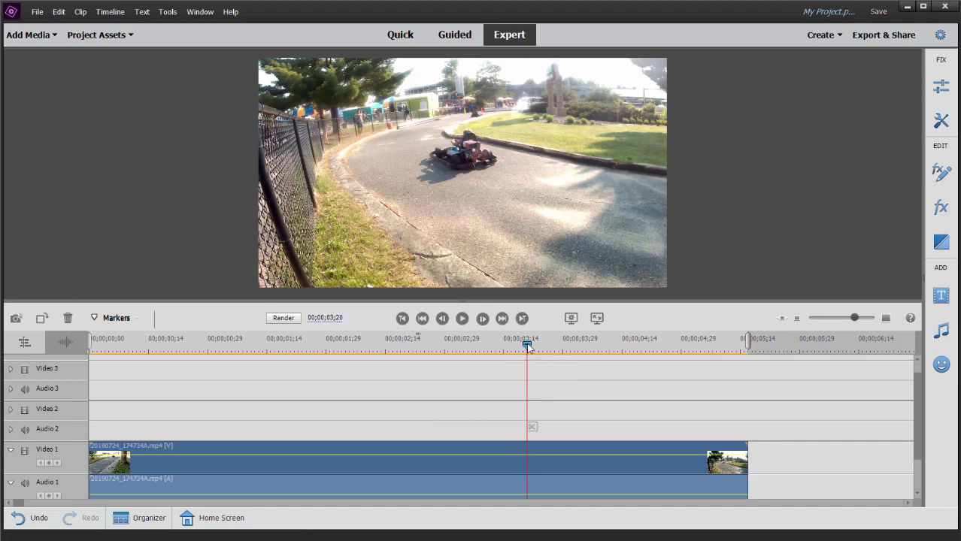
drag(527, 345, 321, 367)
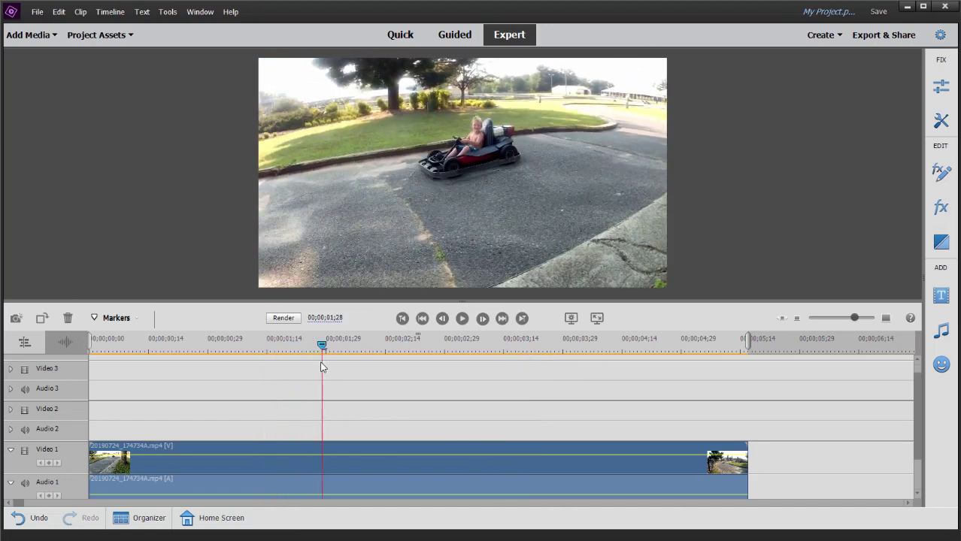
mouse_move(322, 366)
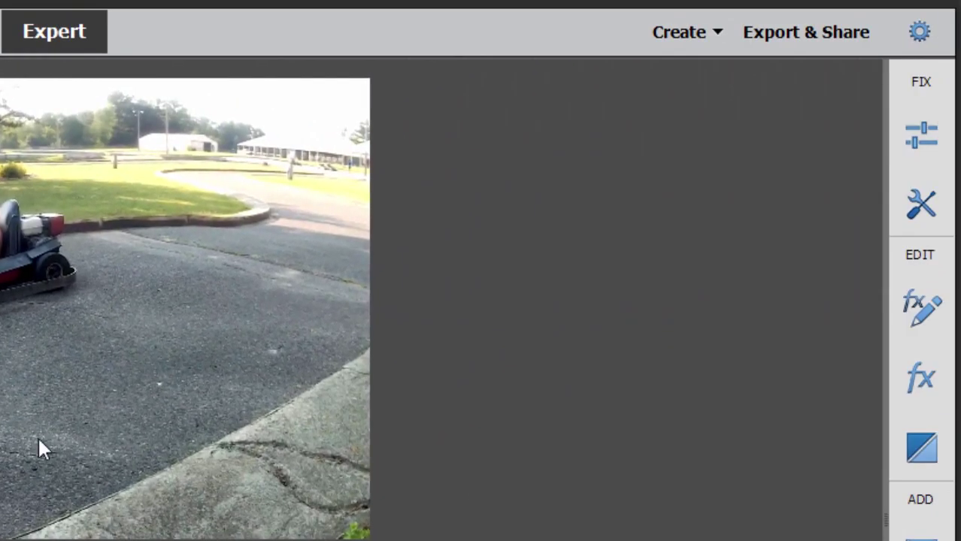
click(921, 204)
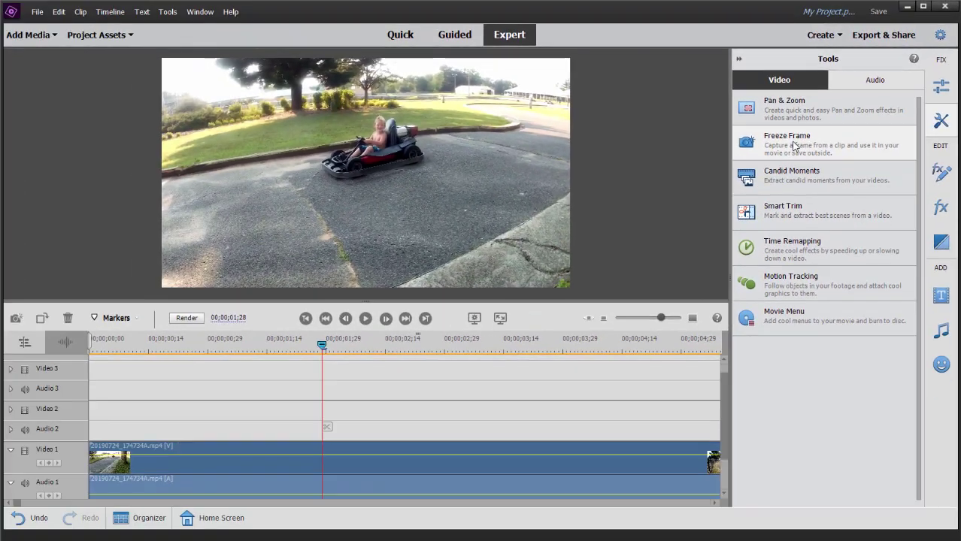
click(796, 145)
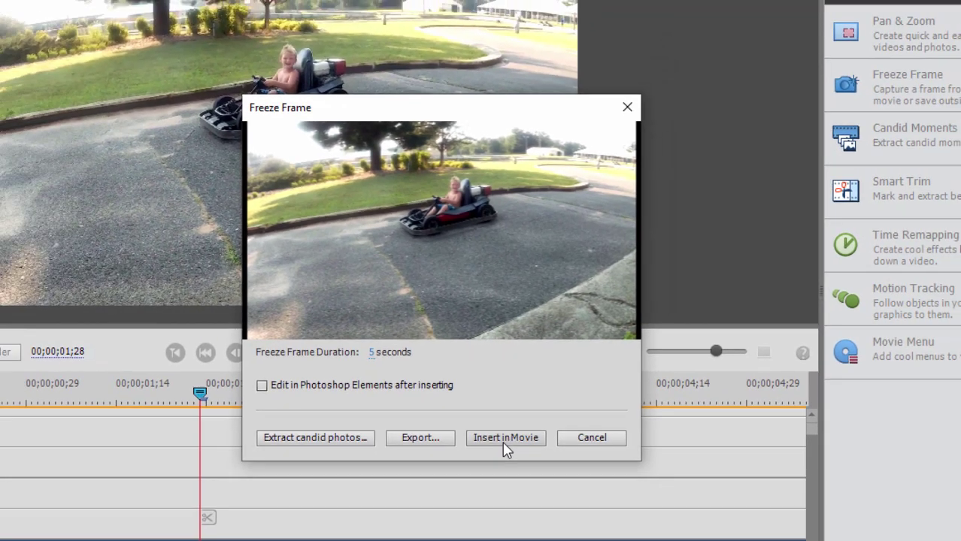
click(506, 441)
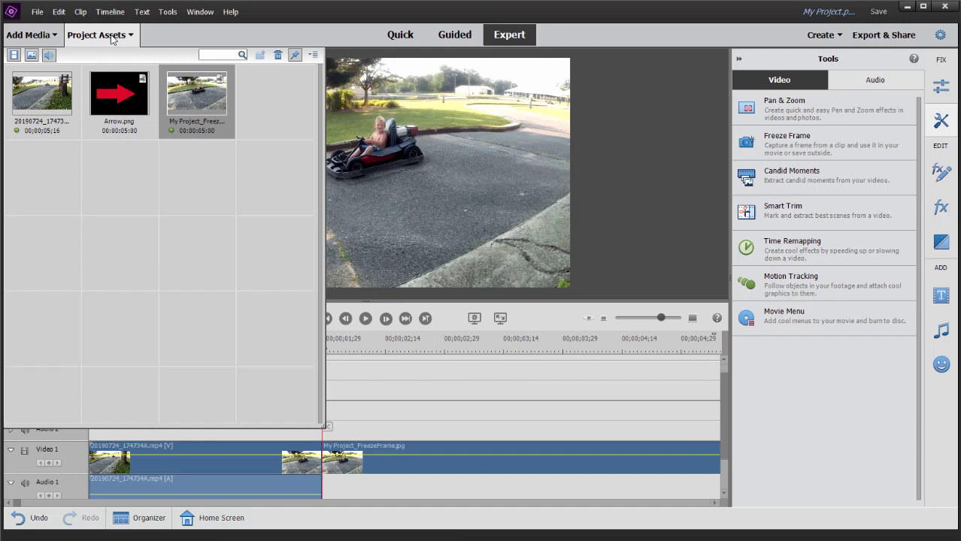
Step: Close the media and Tools panels, zoom the timeline out, and trim the freeze frame's end by about 1;08
click(112, 37)
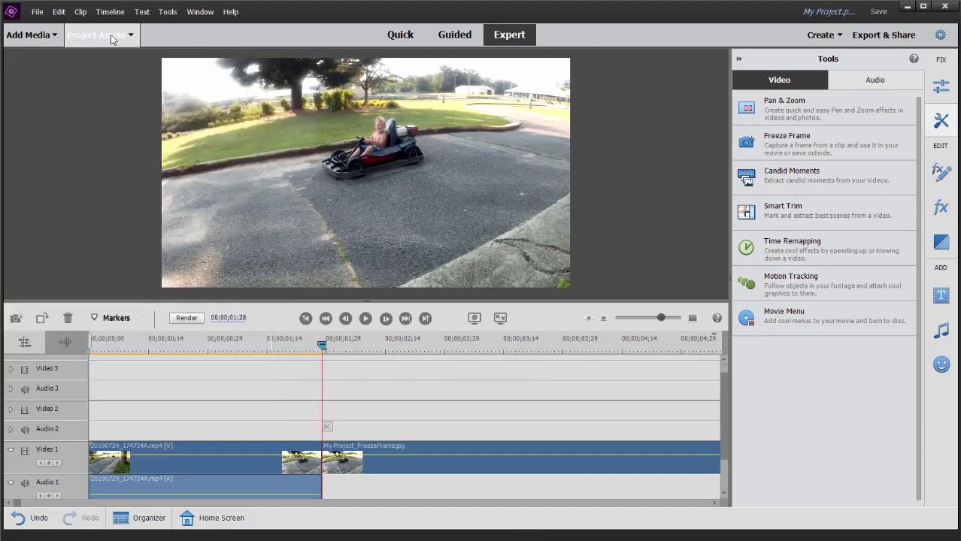
click(940, 120)
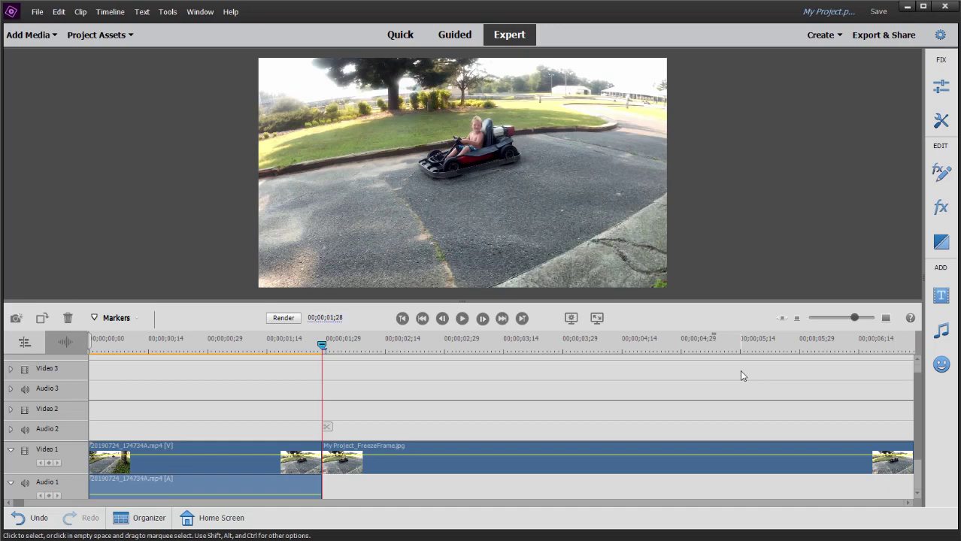
key(minus)
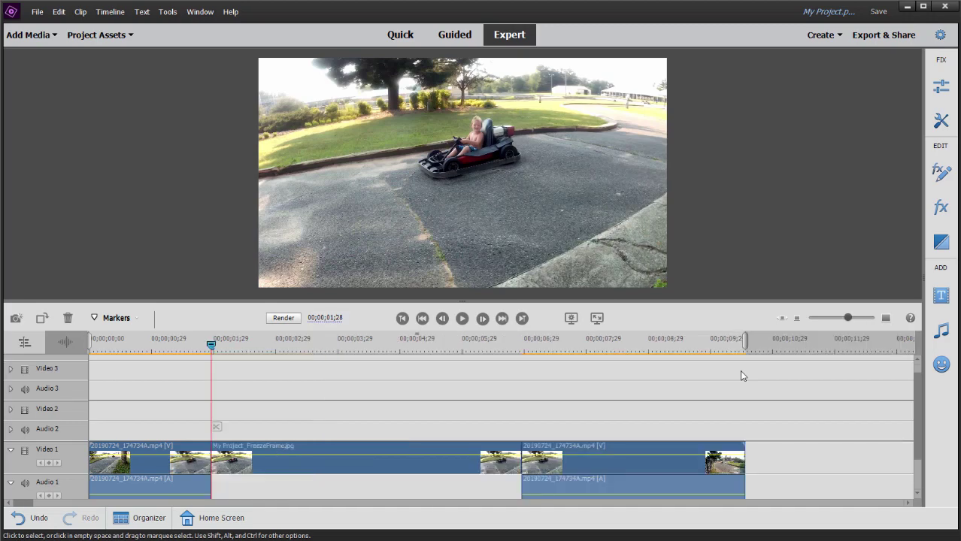
click(114, 347)
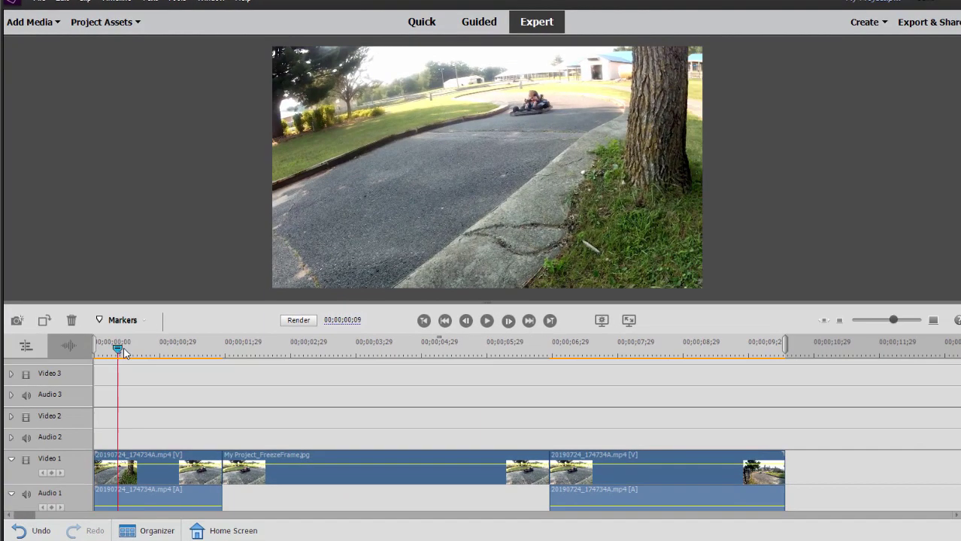
drag(124, 353, 229, 408)
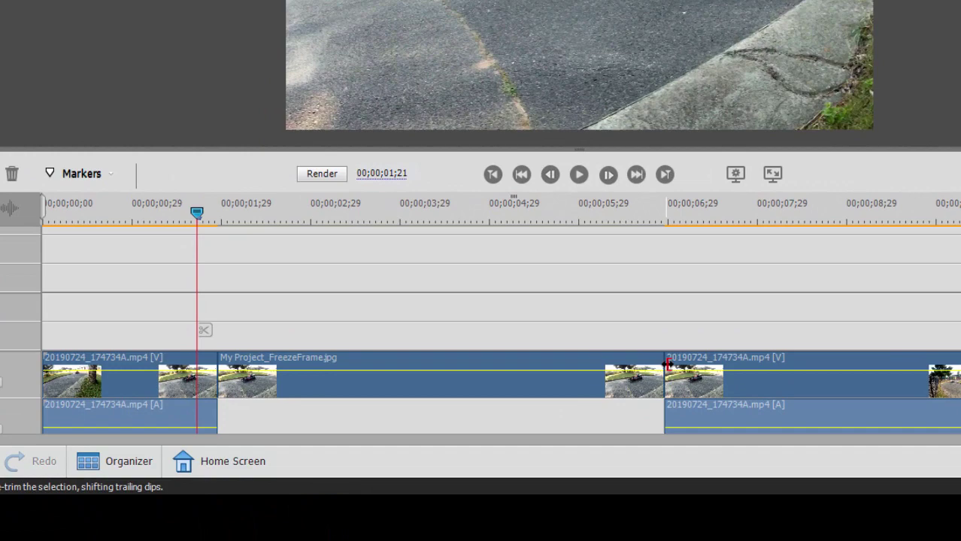
drag(666, 364, 551, 390)
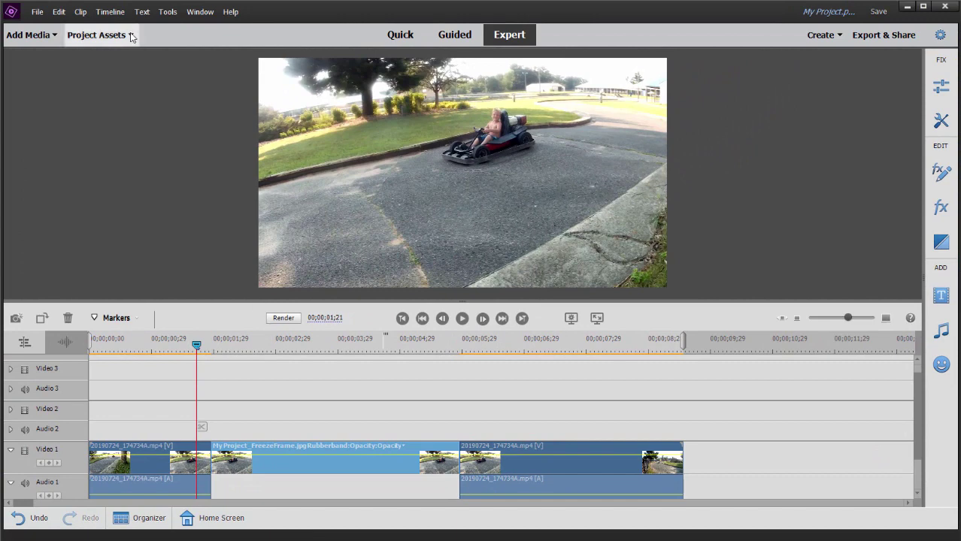
Step: Add Arrow.png back to Video 2, starting where the freeze frame begins
click(96, 34)
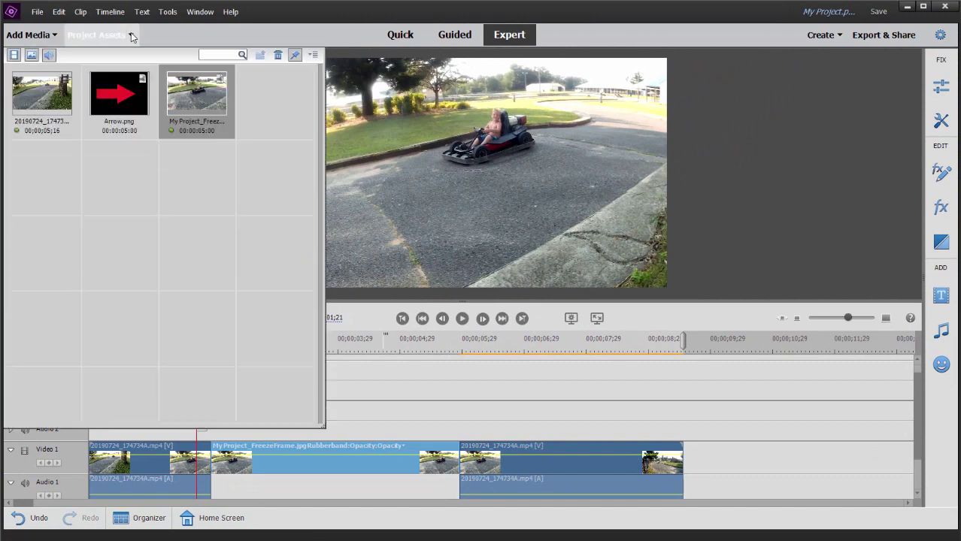
click(120, 93)
drag(122, 89, 137, 98)
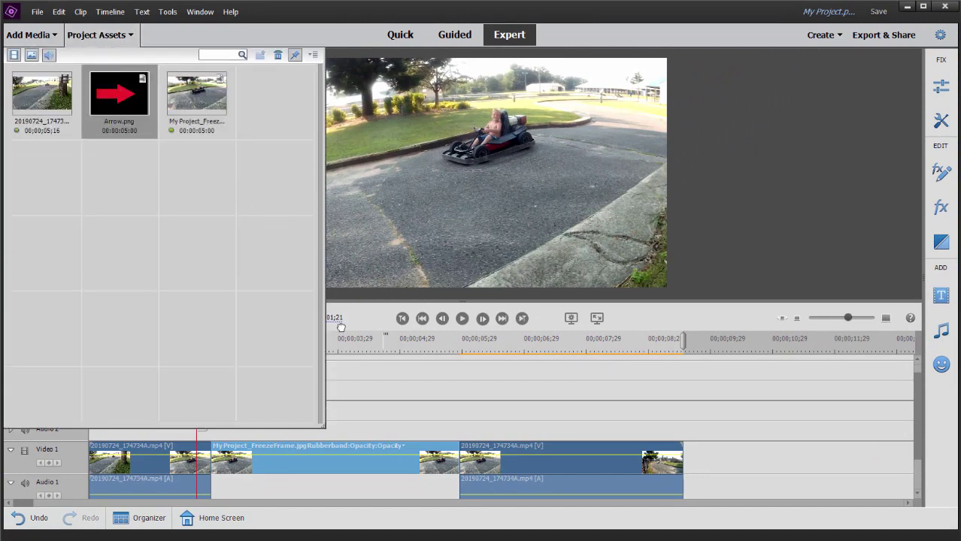
drag(341, 328, 339, 419)
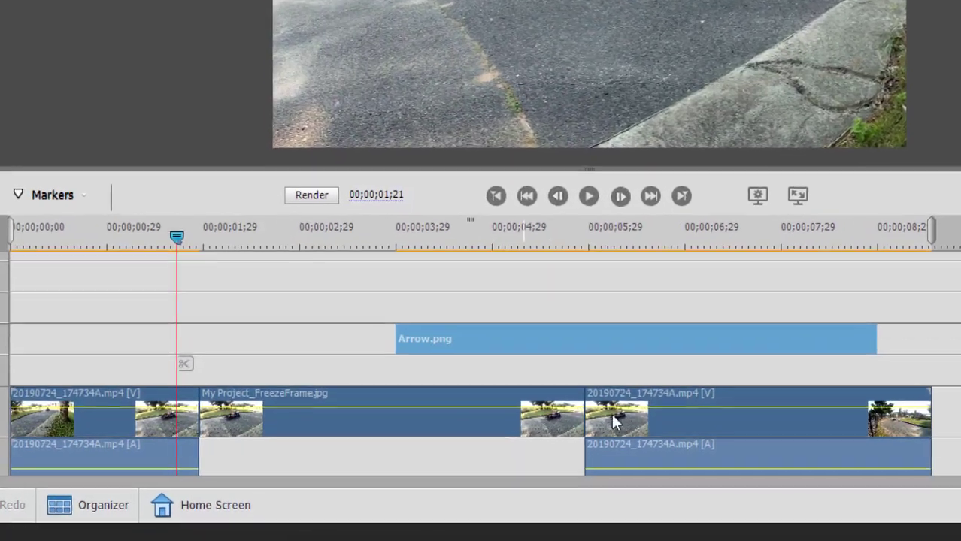
drag(564, 339, 370, 340)
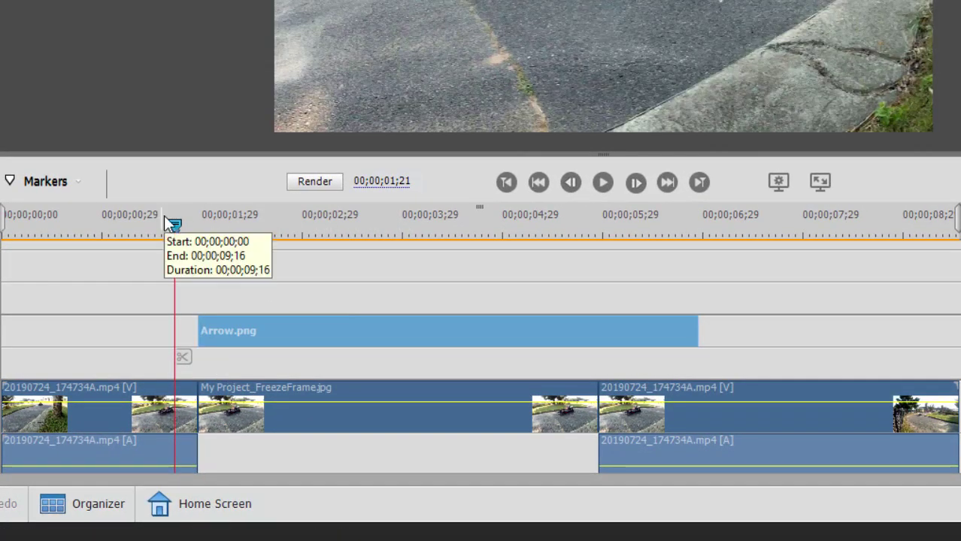
drag(163, 216, 275, 233)
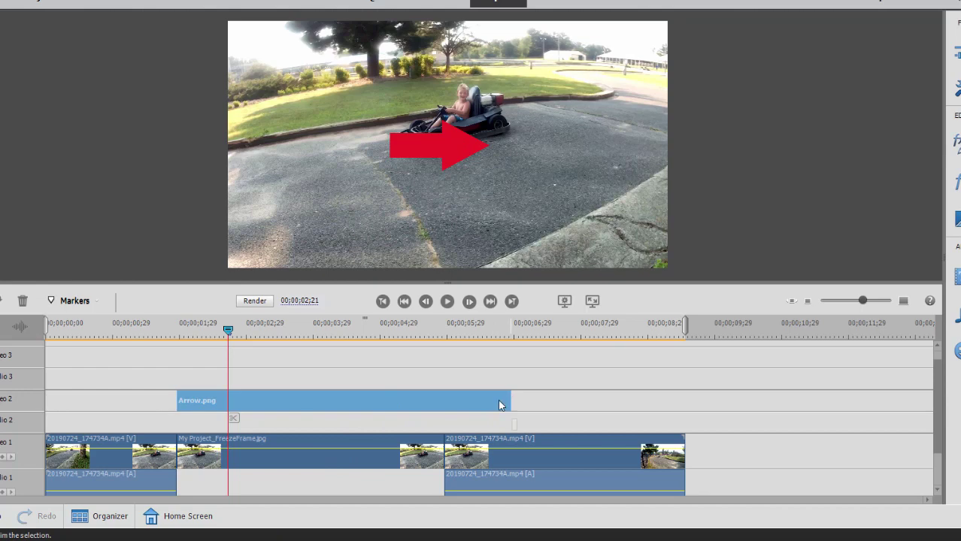
Step: Trim the Arrow.png clip's end shorter and park the playhead near 00;00;02;20
drag(502, 406, 442, 406)
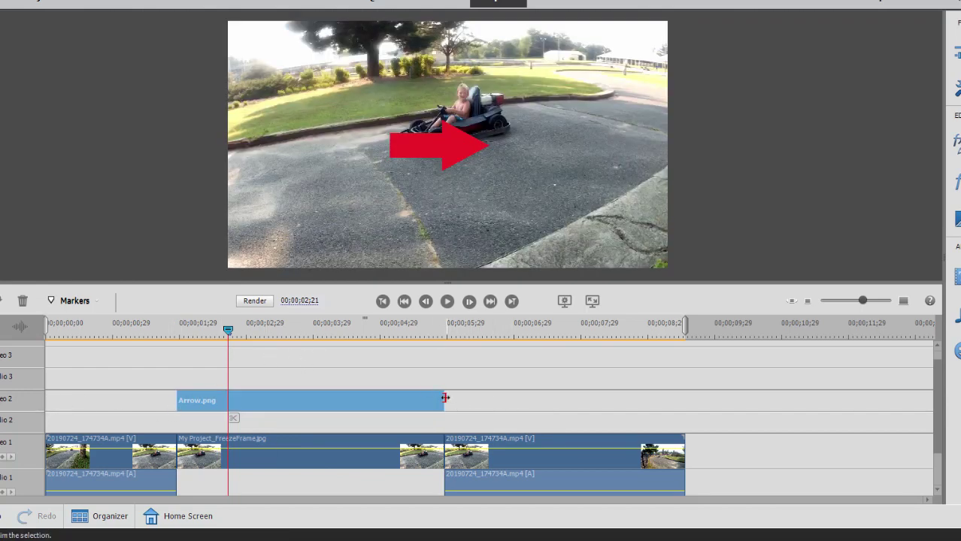
drag(445, 397, 423, 400)
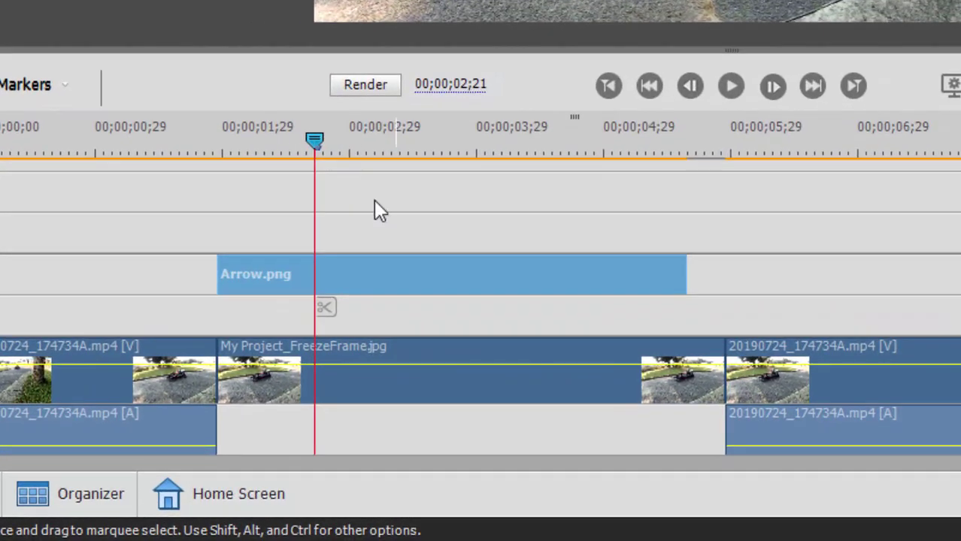
mouse_move(316, 137)
mouse_down()
mouse_move(307, 142)
mouse_move(331, 143)
mouse_up()
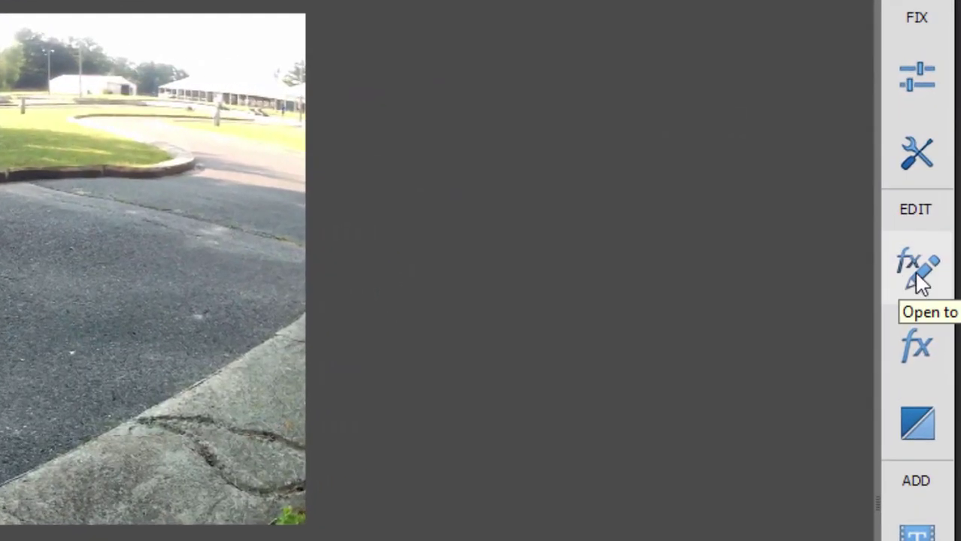
Step: Turn on Motion animation for Arrow.png, keying position, scale and 23.4° rotation at the current time
click(916, 276)
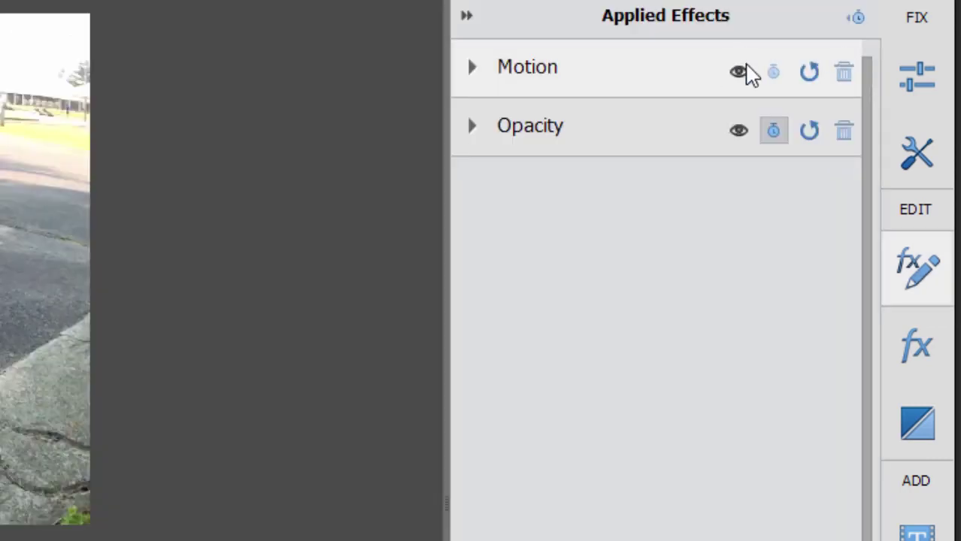
click(472, 69)
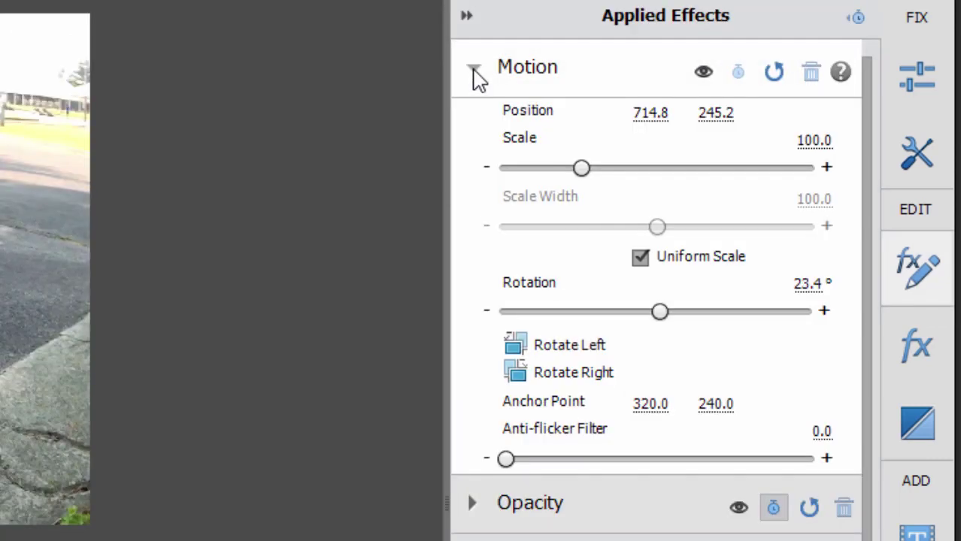
click(865, 18)
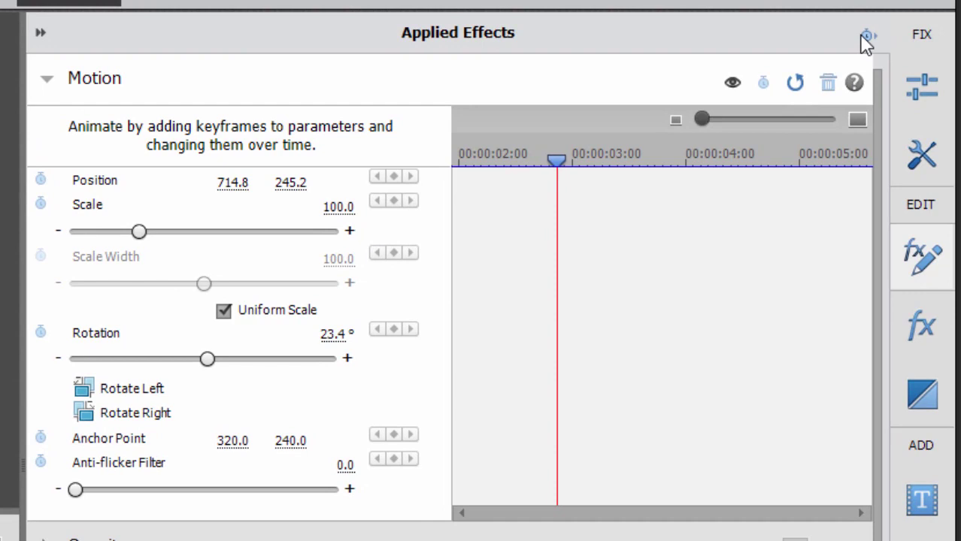
click(763, 82)
click(767, 85)
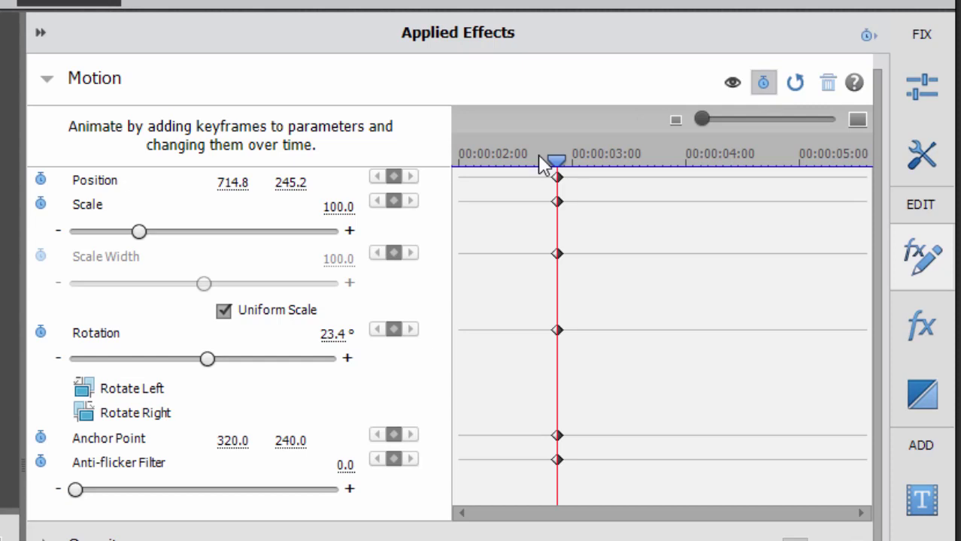
Step: At the arrow clip's start, set the Motion Position X and Y values to 0
drag(557, 167, 462, 178)
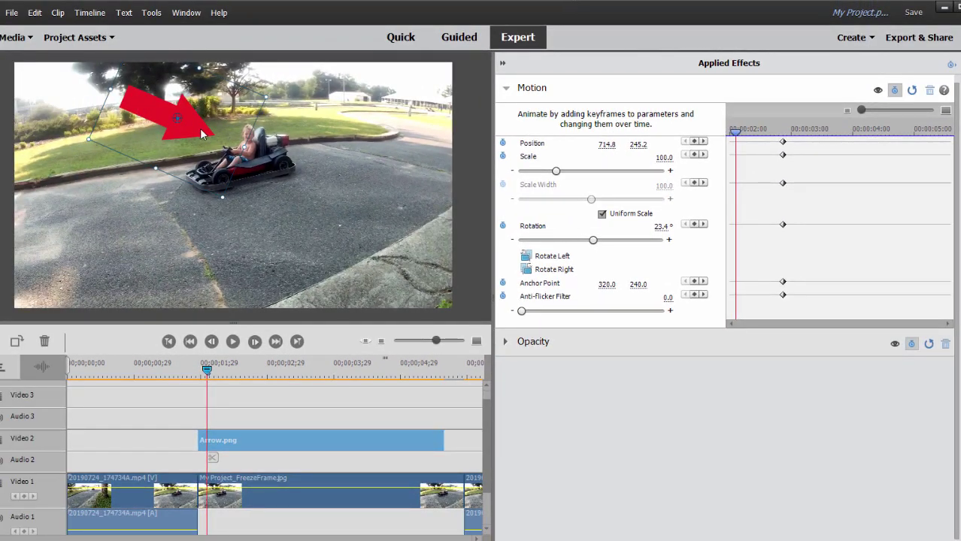
mouse_move(200, 127)
mouse_down()
mouse_move(90, 88)
mouse_move(32, 52)
mouse_move(194, 125)
mouse_up()
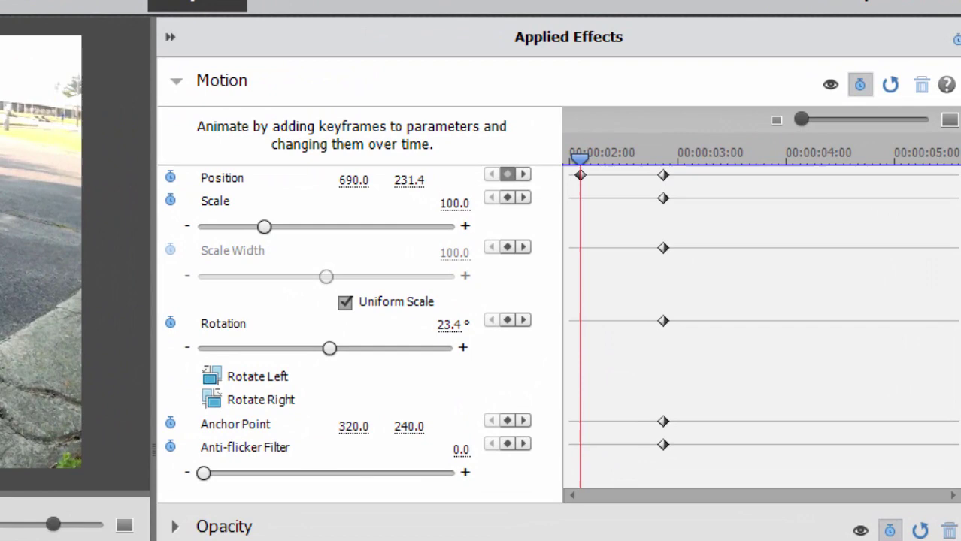
click(353, 180)
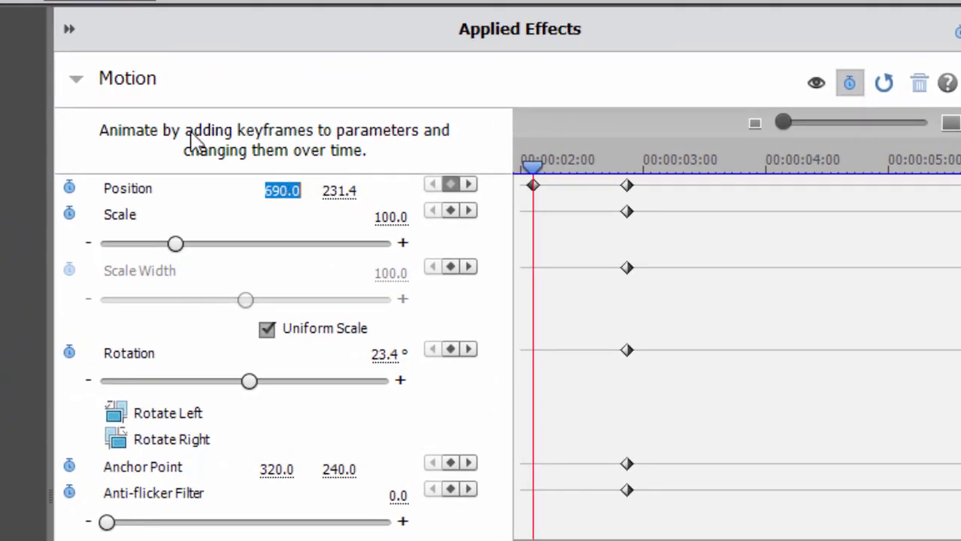
text(0)
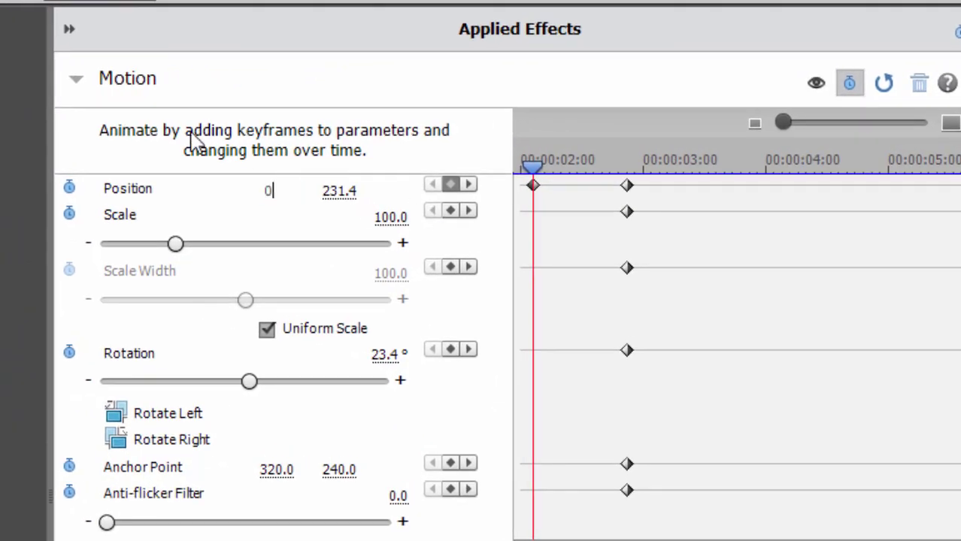
drag(337, 195, 350, 189)
click(350, 188)
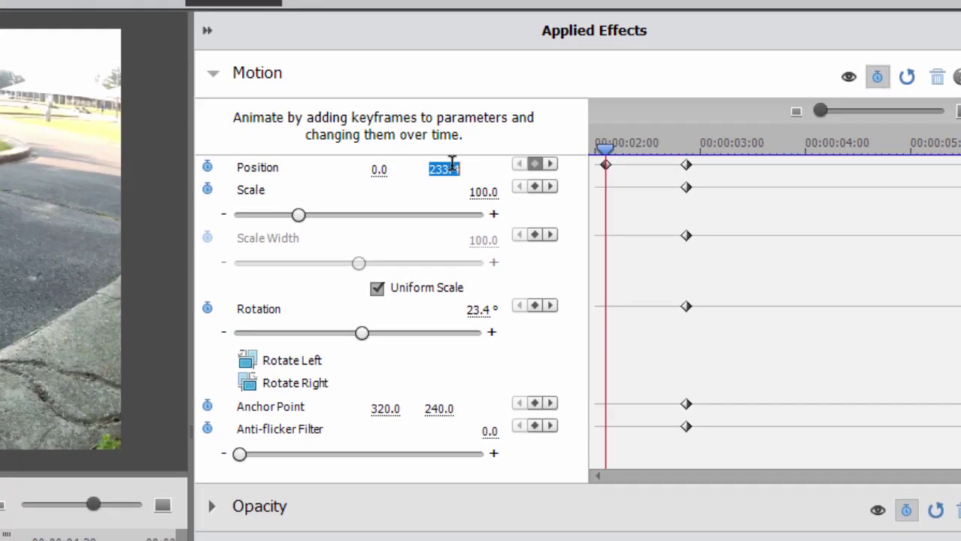
text(0)
key(Tab)
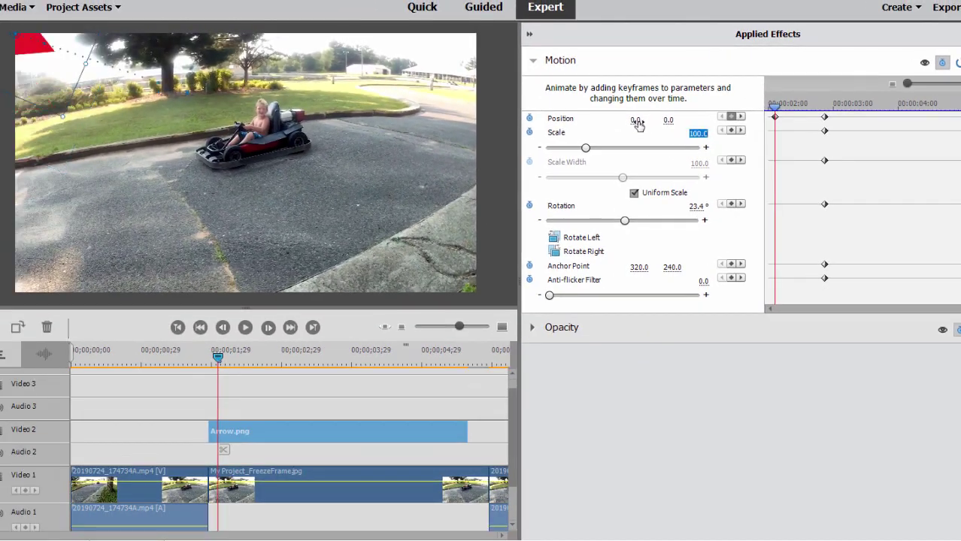
Step: Set the arrow's Position to -150, -50 and Scale to 65.1, placing it off-frame upper left
drag(638, 126, 563, 126)
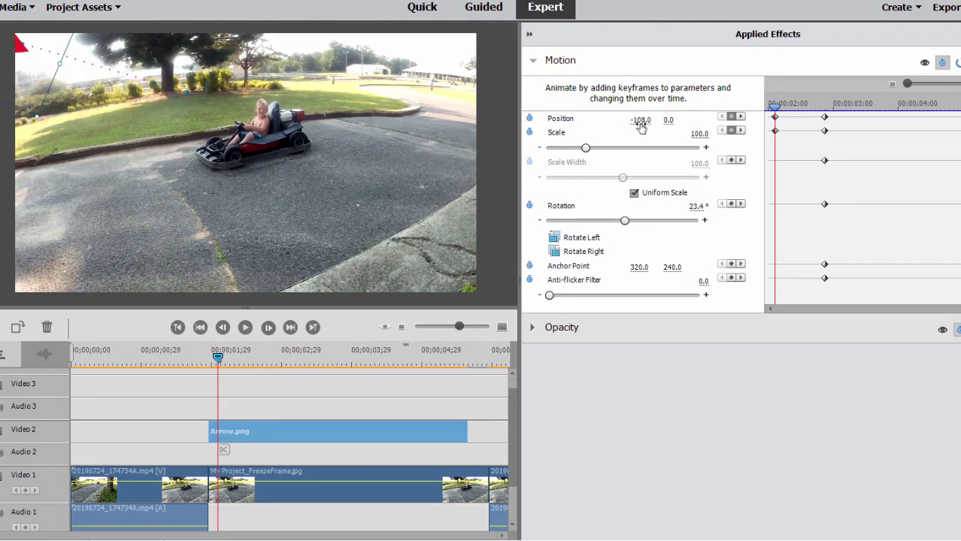
drag(649, 124, 645, 123)
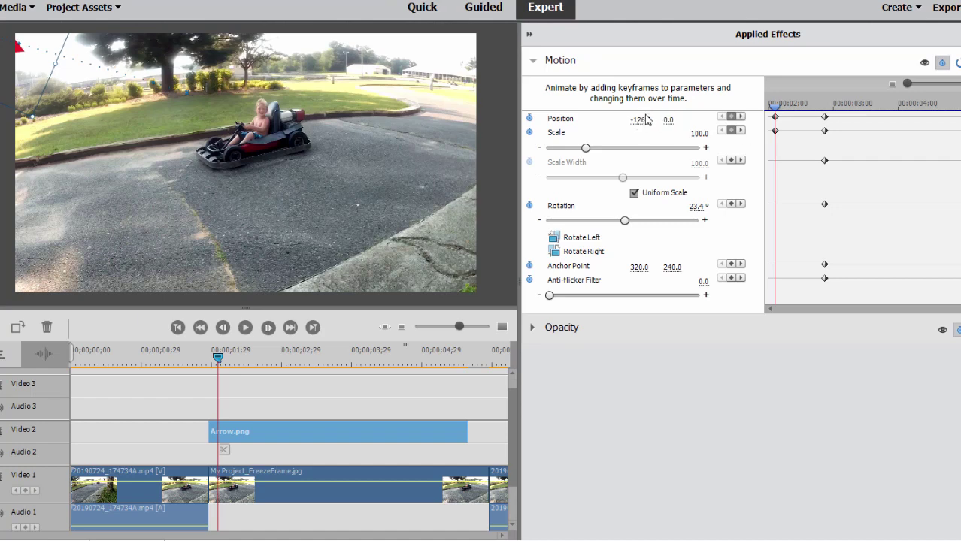
click(641, 119)
text(-150)
key(Return)
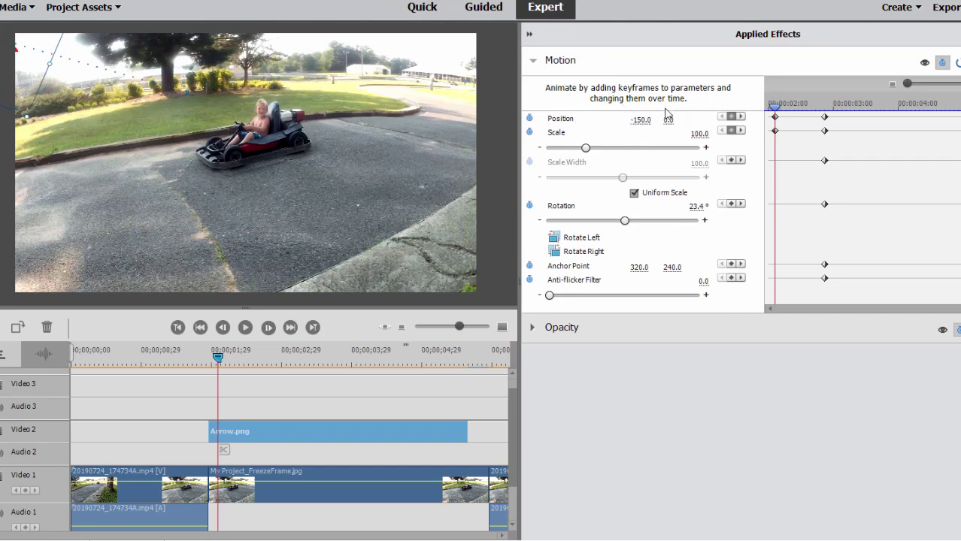
click(671, 118)
key(Return)
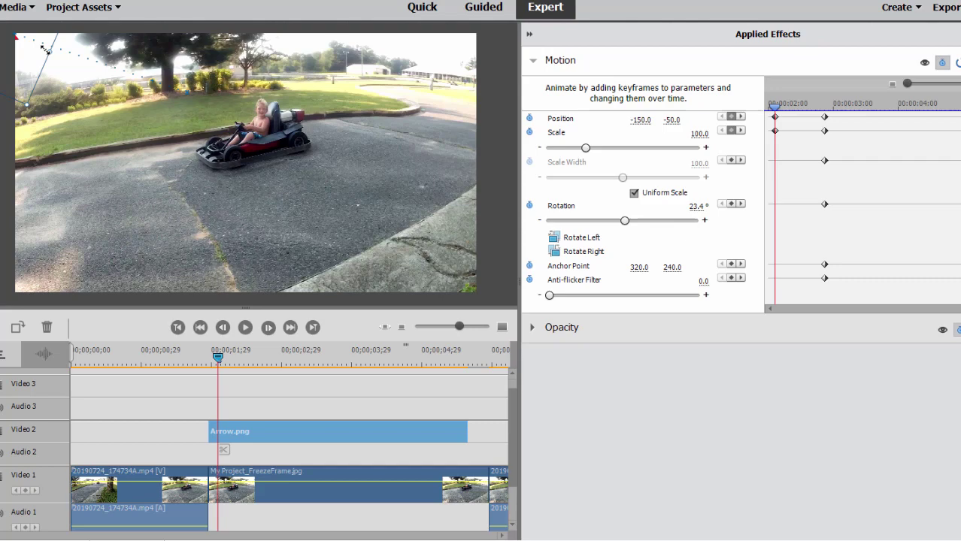
drag(43, 50, 28, 41)
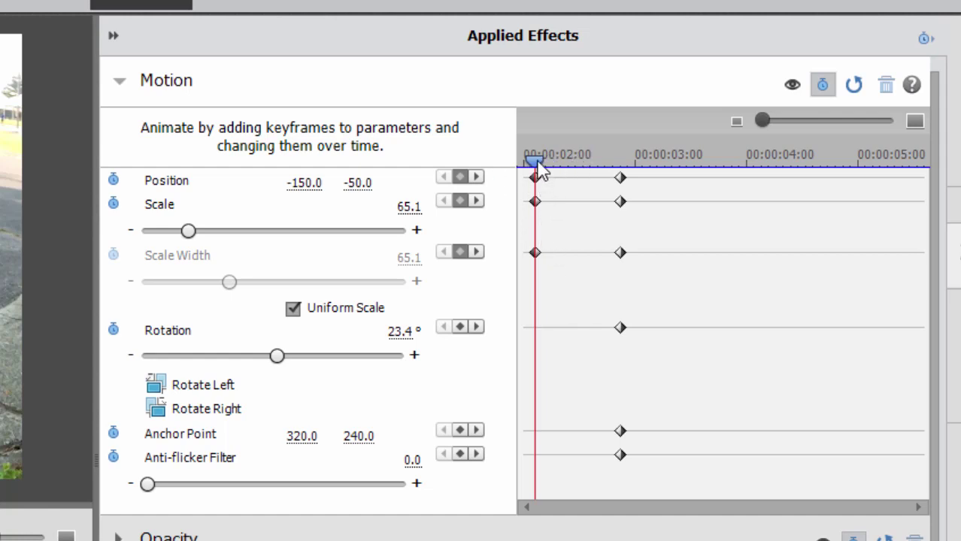
Step: Close Applied Effects, rewind to 00;00;00;00 and play back to watch the arrow fly in
drag(531, 166, 513, 171)
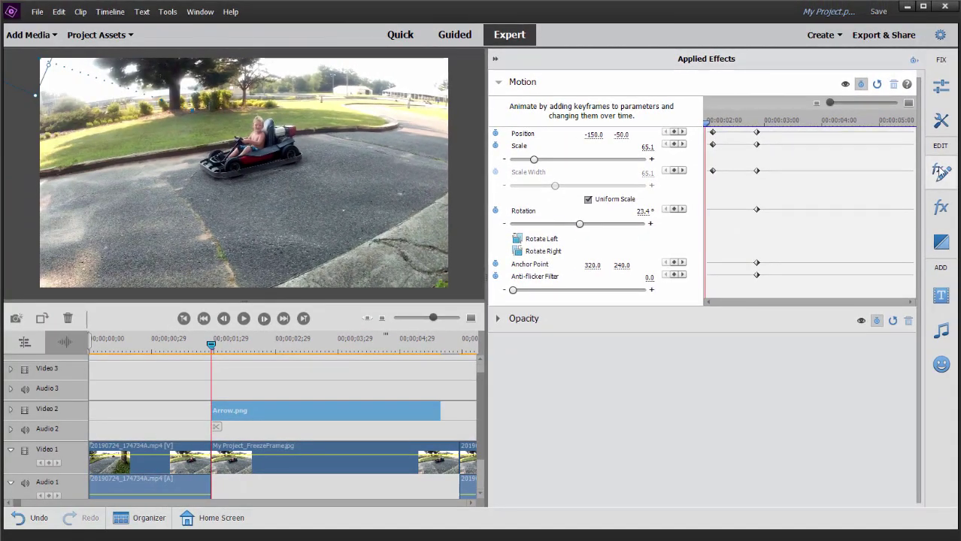
click(956, 276)
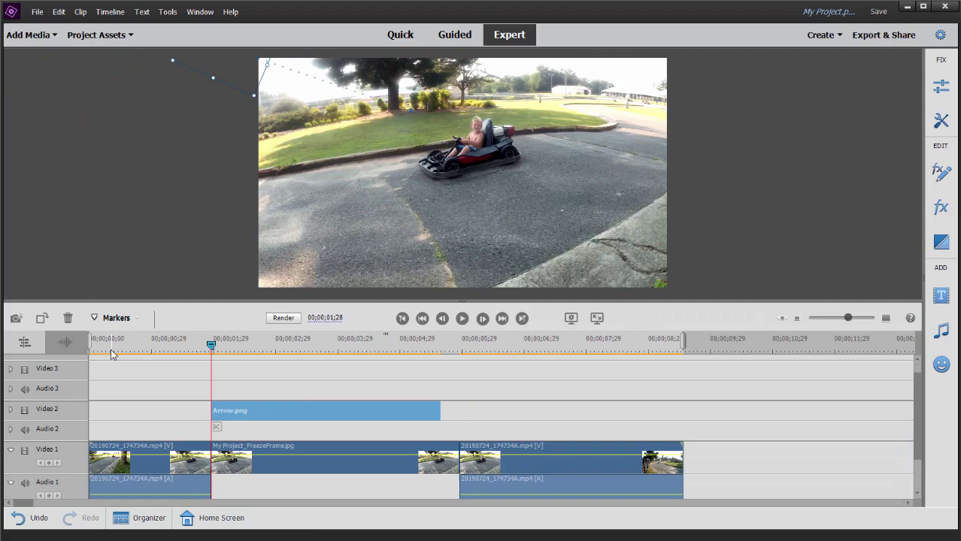
drag(110, 351, 36, 345)
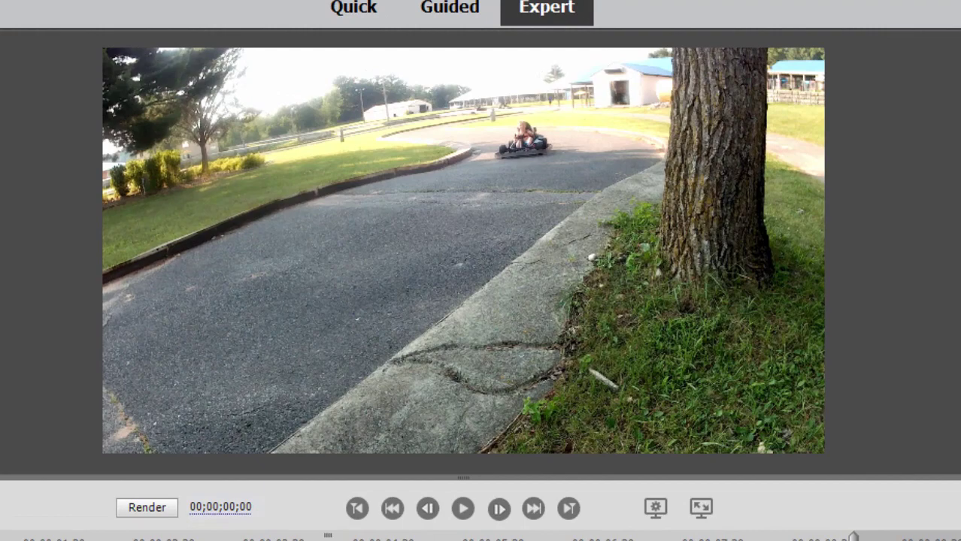
key(space)
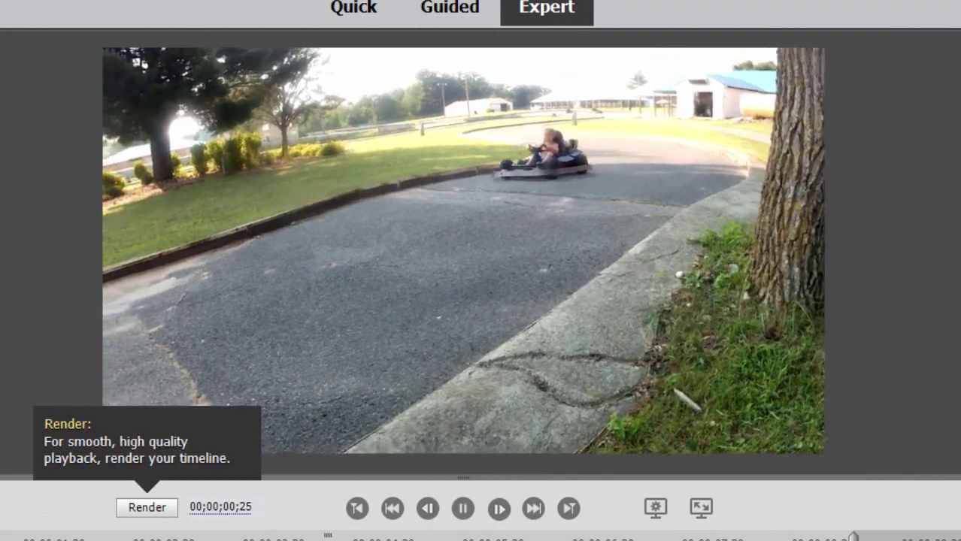